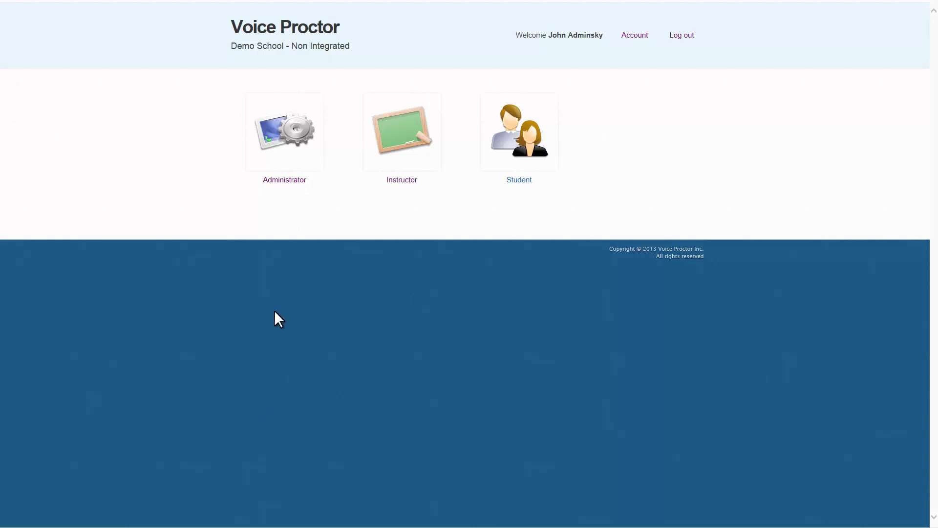
# Go to the school configuration and show the Course groups list (English 13-14, World History).
pyautogui.click(298, 156)
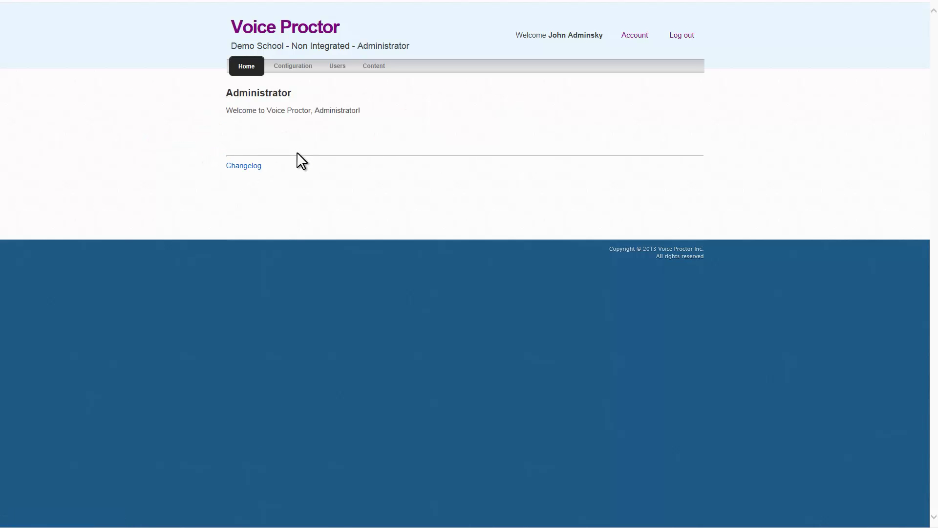
pyautogui.click(301, 68)
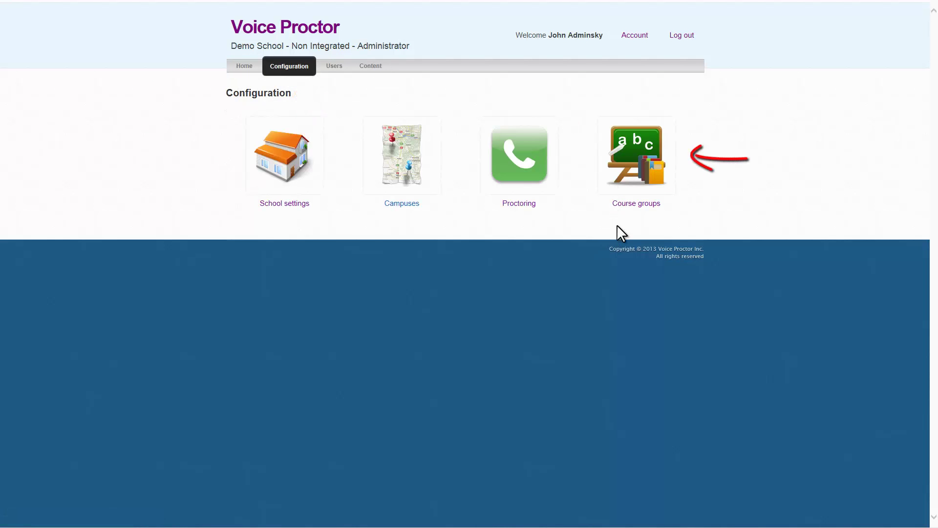
pyautogui.click(648, 167)
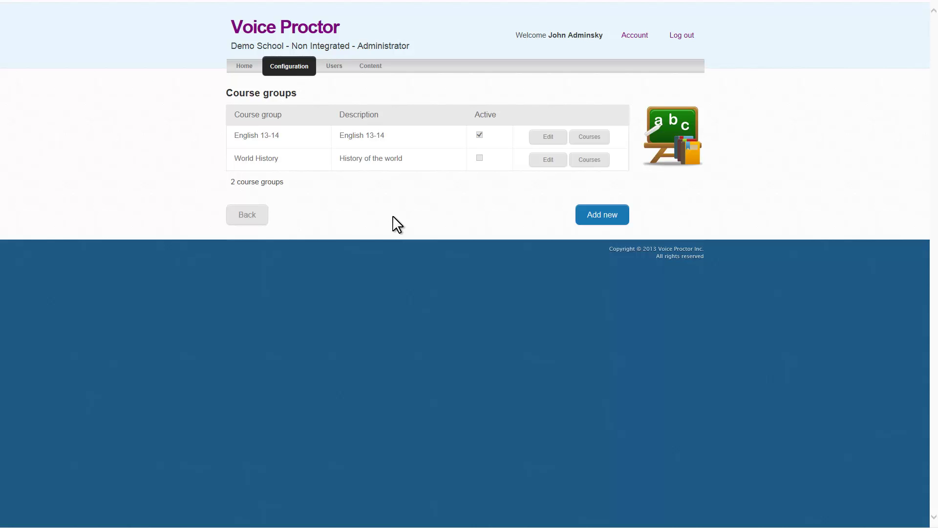
# Uncheck Active on the English 13-14 course group and save it.
pyautogui.click(530, 137)
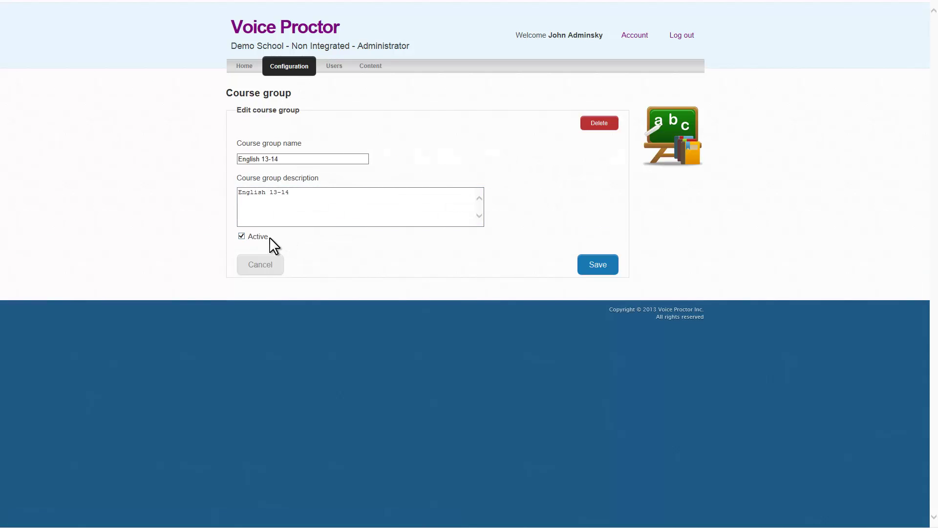
pyautogui.click(242, 236)
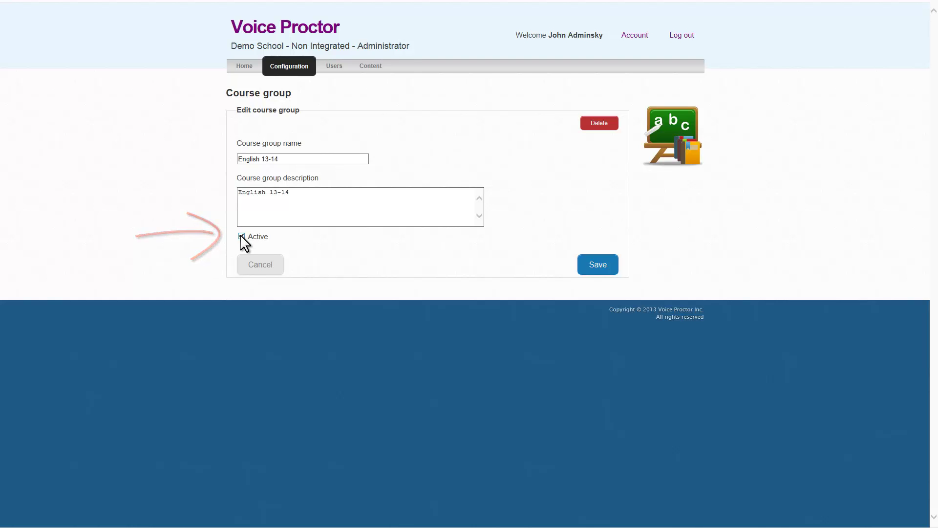
pyautogui.click(595, 268)
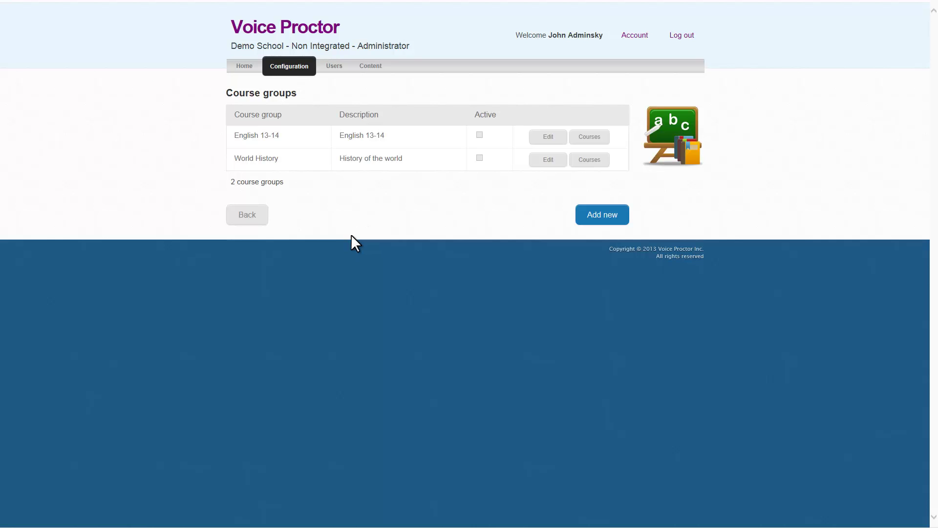
# Add active course group 'Spanish 101 13-14' with 'Spanish 101 13-14' as its description.
pyautogui.click(604, 220)
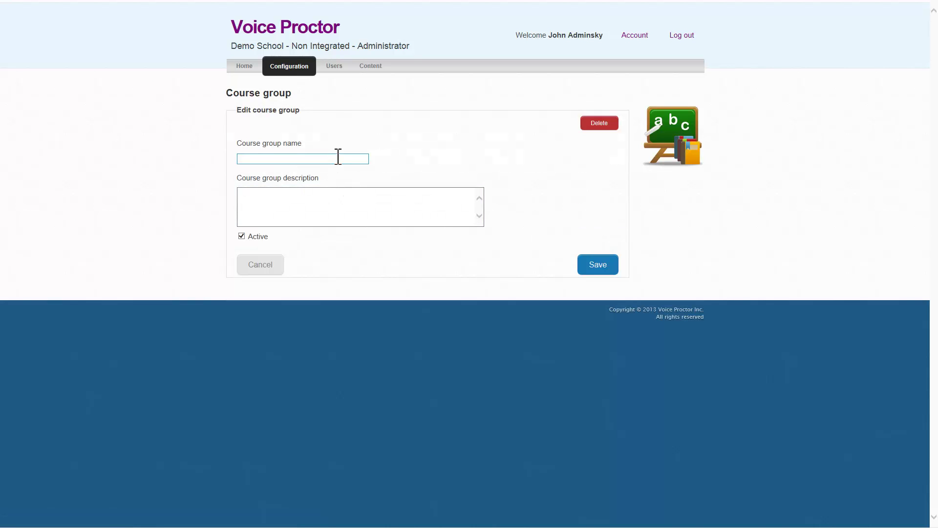
pyautogui.click(339, 158)
pyautogui.write('Spanish 101 13-14')
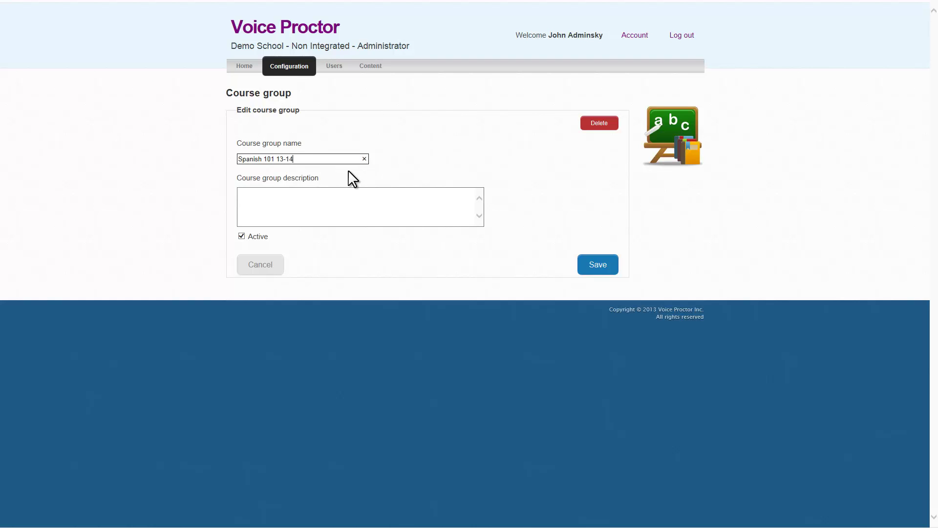
pyautogui.tripleClick(255, 159)
pyautogui.hotkey('ctrl', 'c')
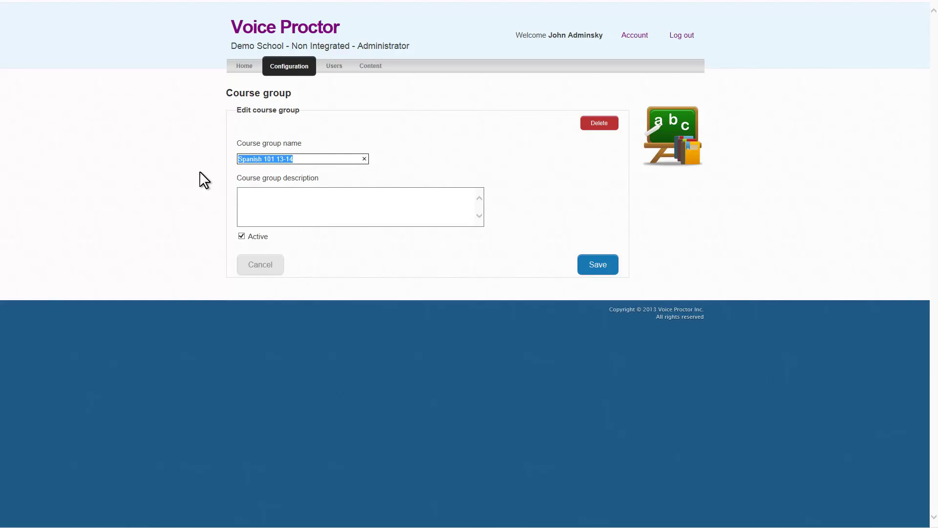
pyautogui.click(316, 212)
pyautogui.hotkey('ctrl', 'v')
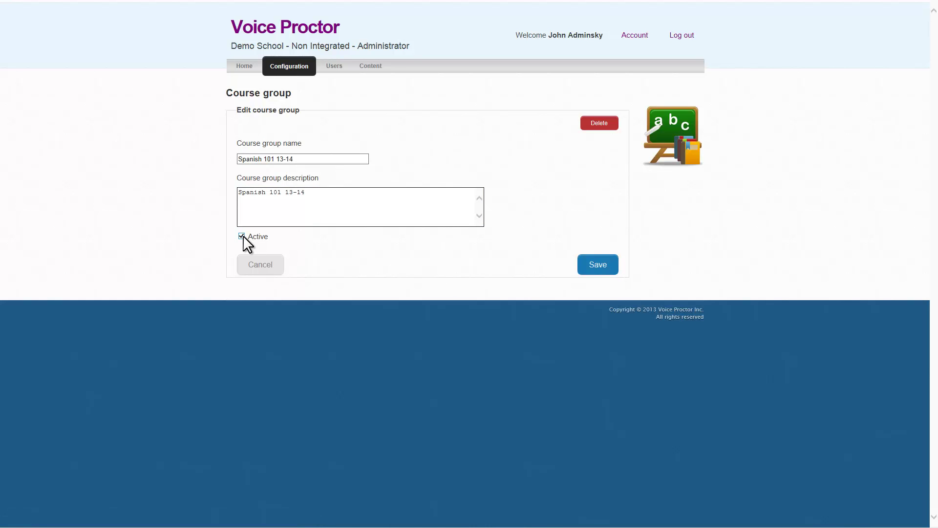
pyautogui.click(606, 266)
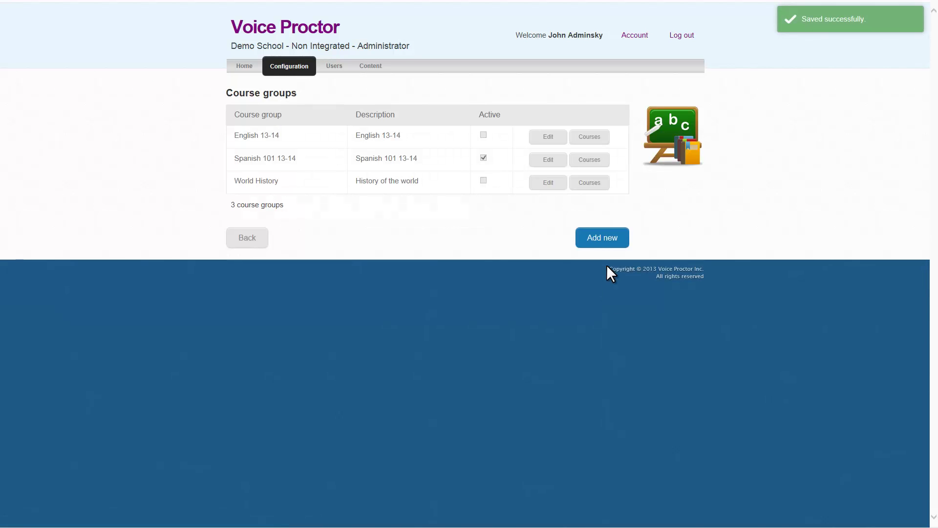
# Add course 'Spanish 101 fall 13-14' running 11/4/2013 to 11/30/2013 and save it.
pyautogui.click(598, 161)
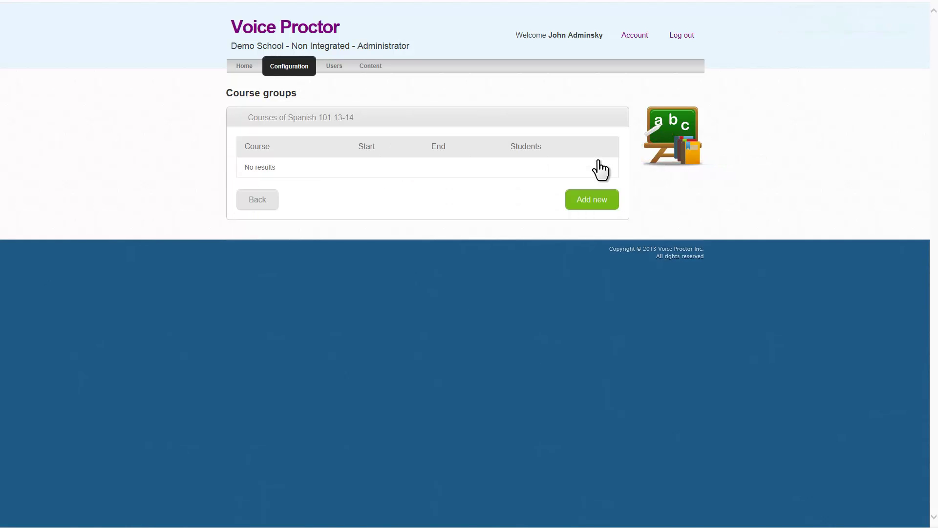
pyautogui.click(591, 202)
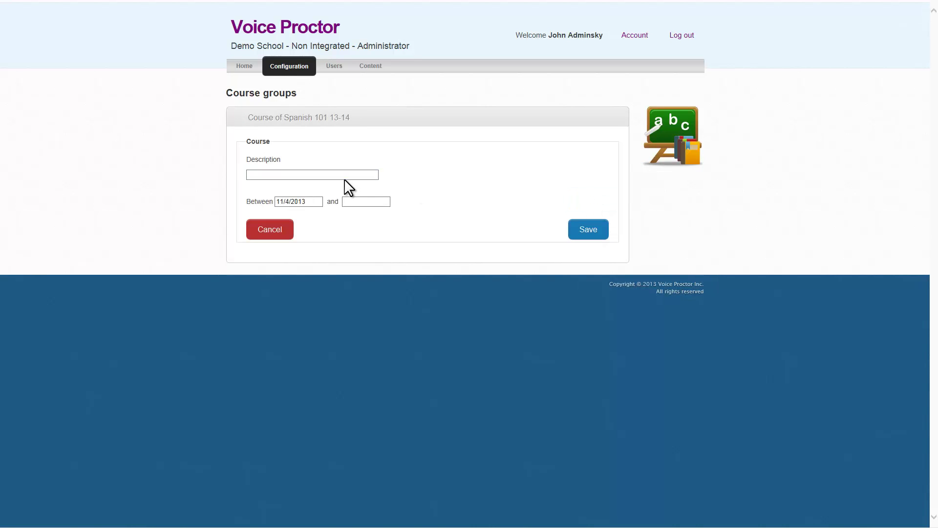
pyautogui.click(348, 174)
pyautogui.write('Spanish 101')
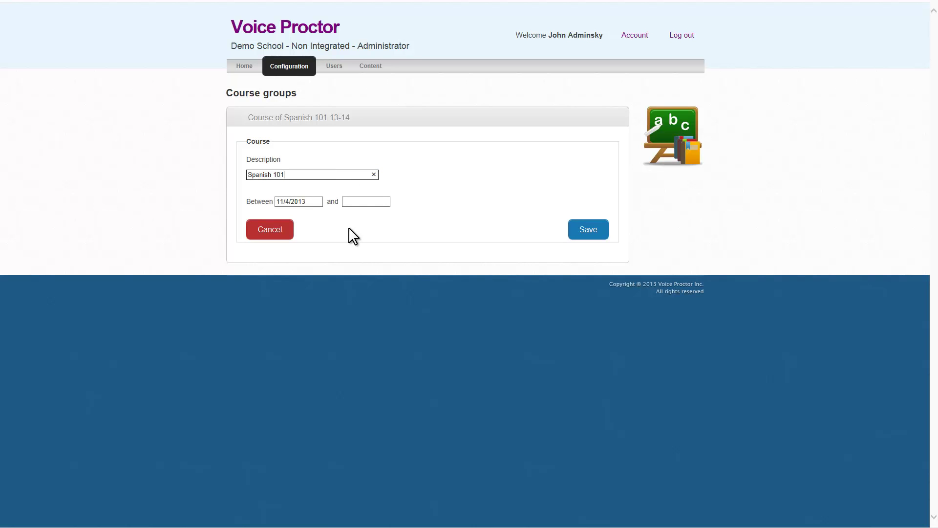
pyautogui.write(' fall 13-14')
pyautogui.click(306, 201)
pyautogui.click(372, 202)
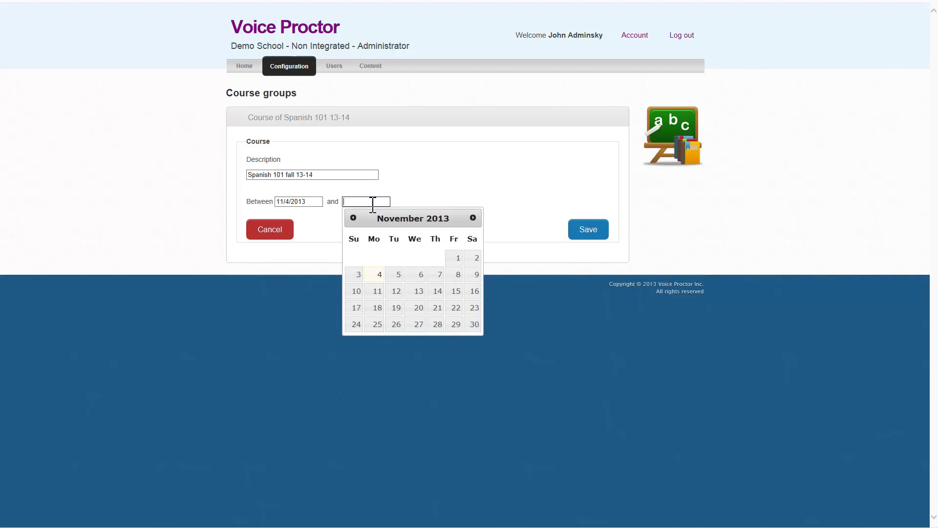
pyautogui.click(468, 324)
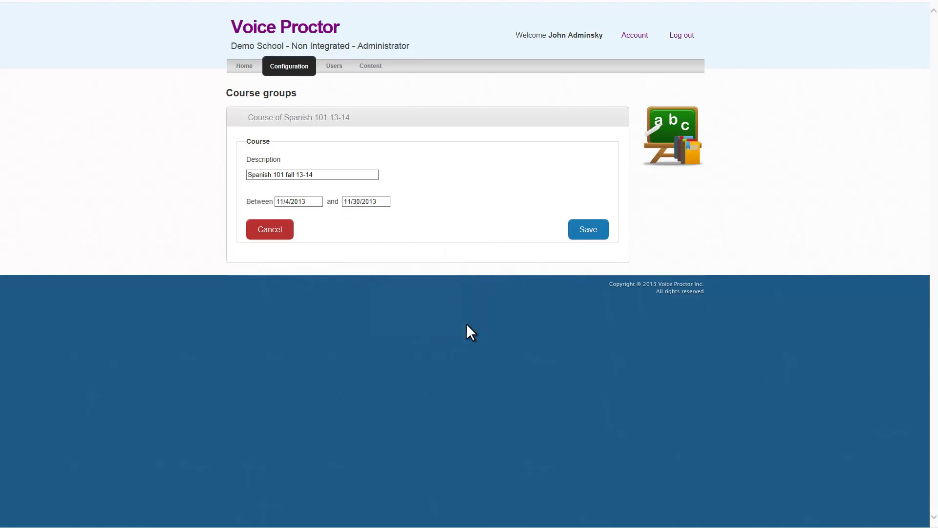
pyautogui.click(593, 230)
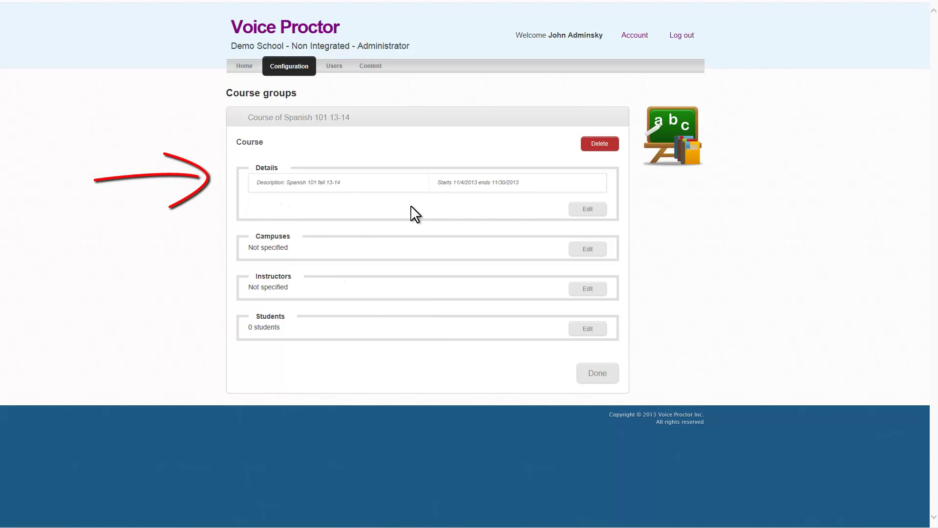
# Review the course's campus options and close them with no campus assigned.
pyautogui.click(587, 250)
pyautogui.scroll(-3, 537, 300)
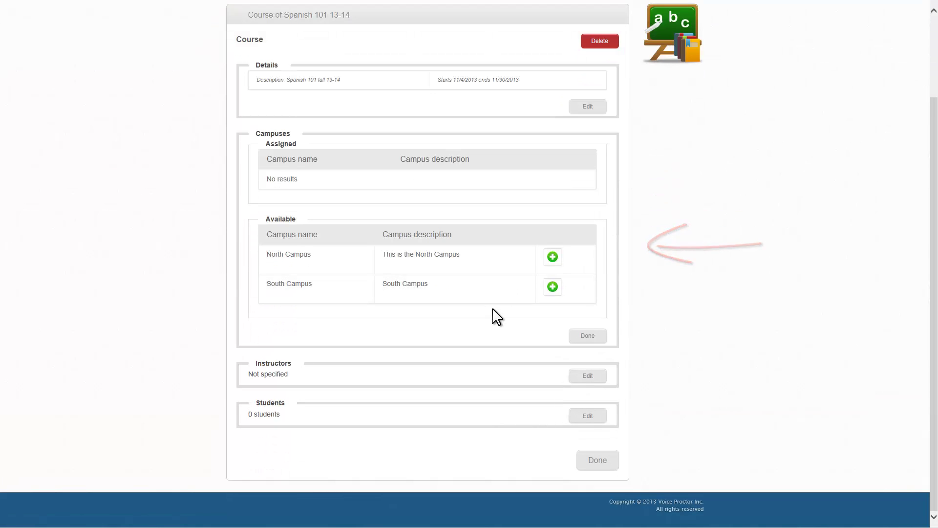
pyautogui.click(583, 337)
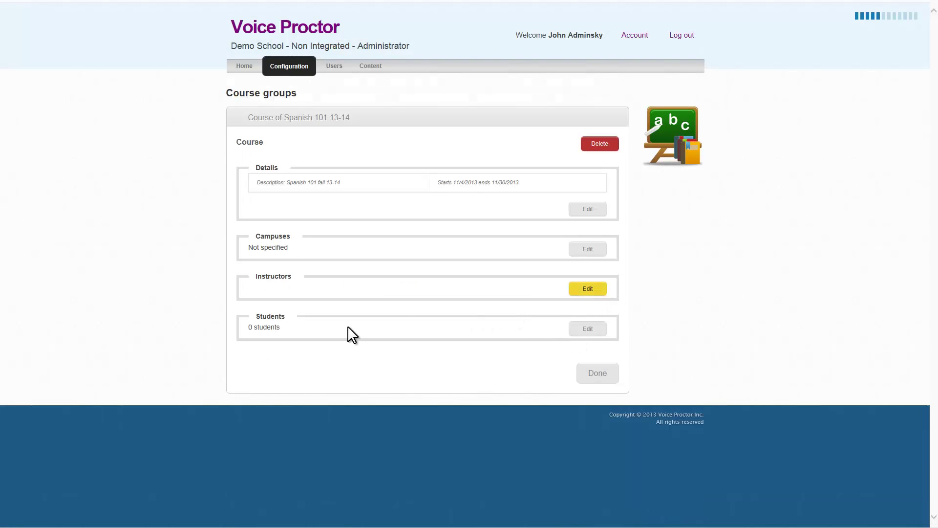
# Search all users and assign one instructor to Spanish 101 fall 13-14.
pyautogui.click(587, 289)
pyautogui.scroll(-1, 300, 355)
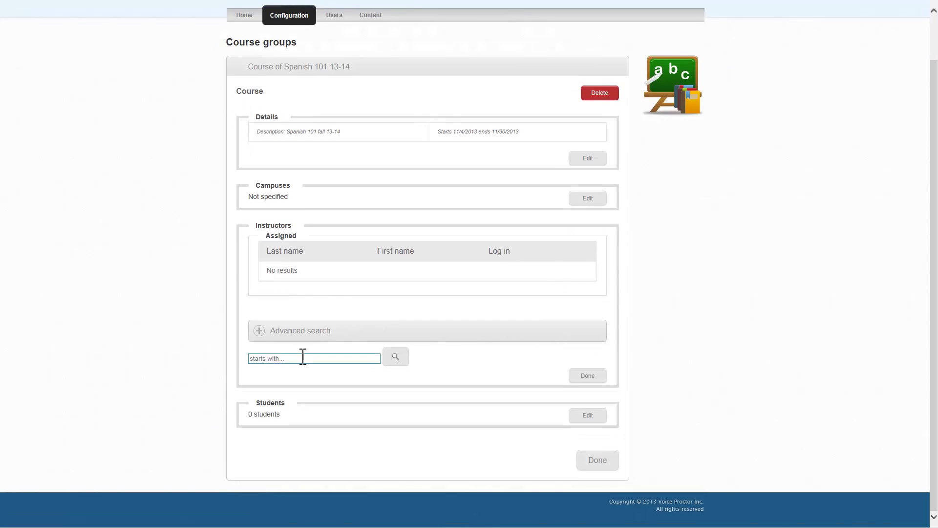
pyautogui.click(303, 358)
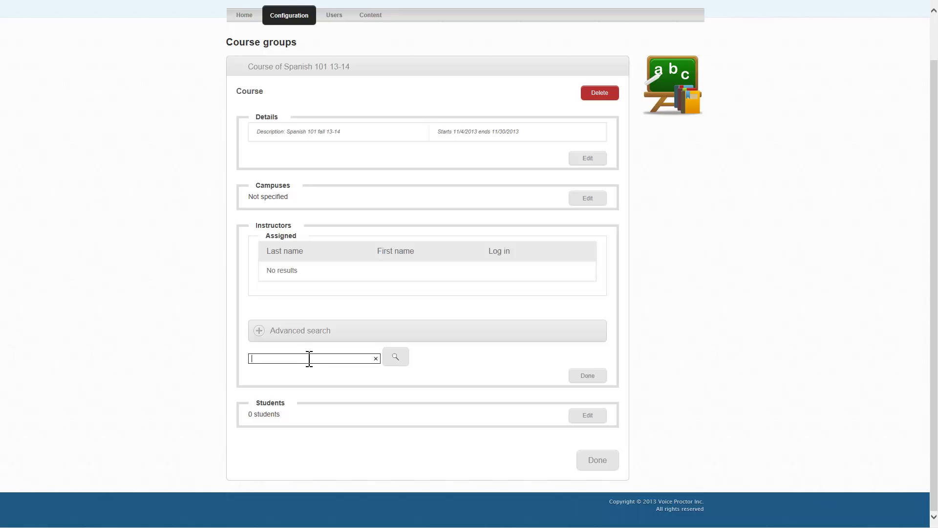
pyautogui.press('Return')
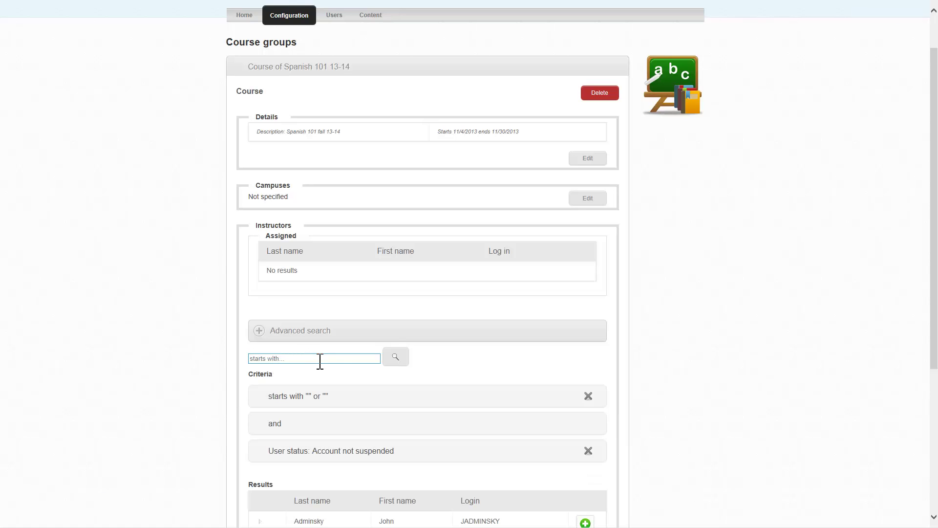
pyautogui.scroll(-5, 360, 379)
pyautogui.click(585, 321)
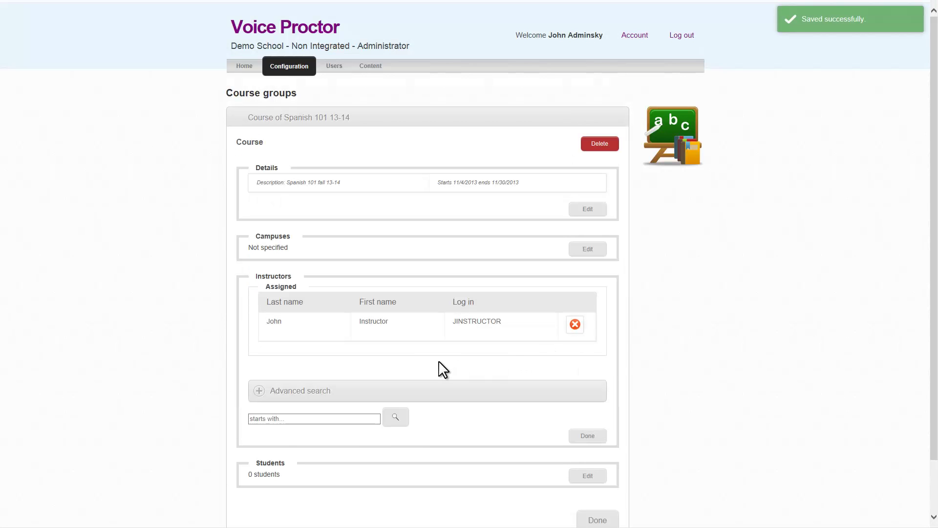
# Finish the instructor list and bring up all available students for the course.
pyautogui.click(588, 437)
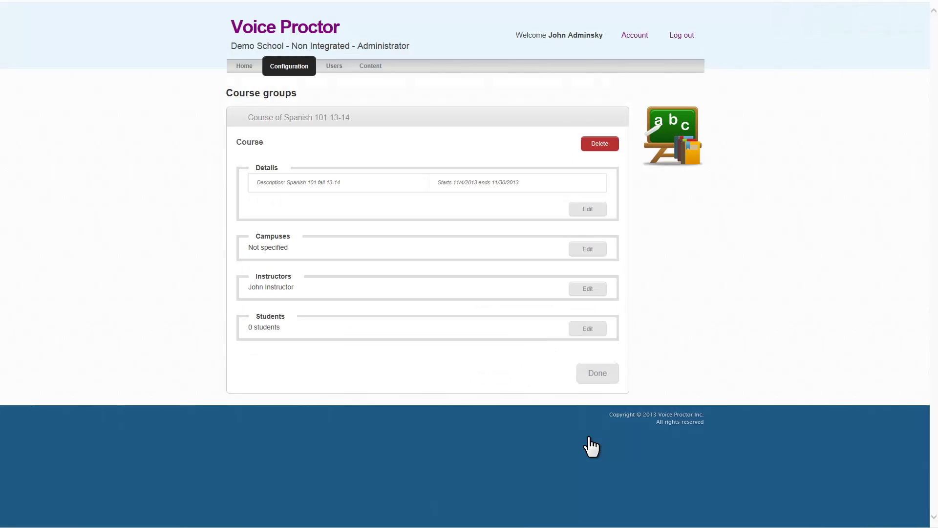
pyautogui.click(588, 332)
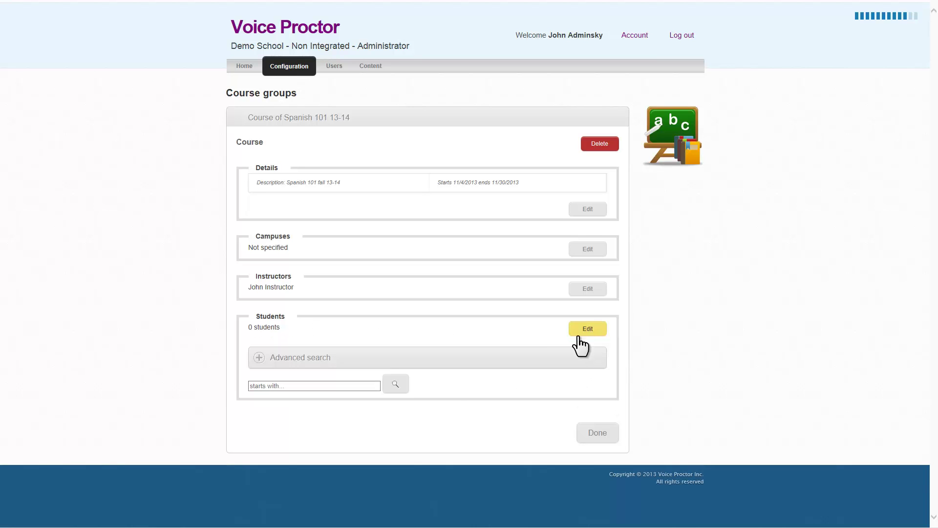
pyautogui.click(307, 457)
pyautogui.press('Return')
pyautogui.scroll(-3, 308, 455)
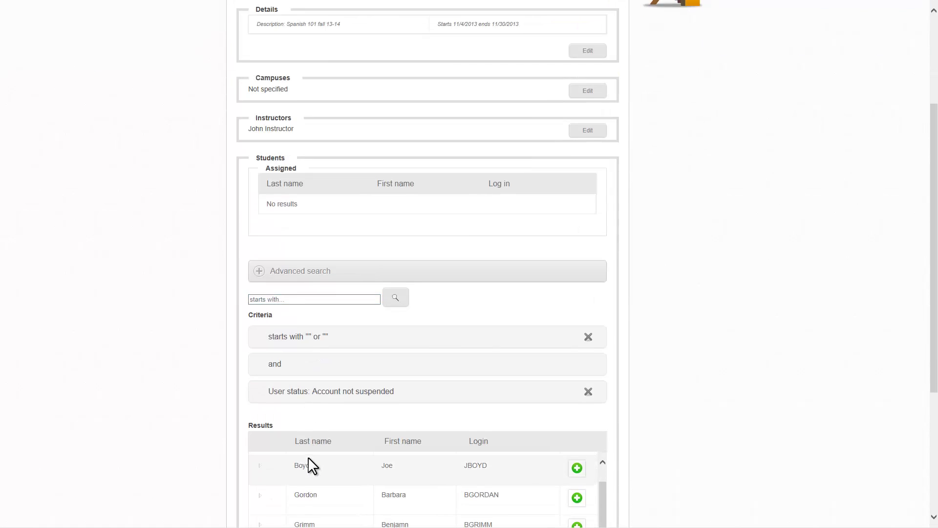
pyautogui.scroll(-4, 308, 456)
# Enrol four students and return to the Spanish 101 13-14 course list.
pyautogui.click(576, 342)
pyautogui.click(576, 323)
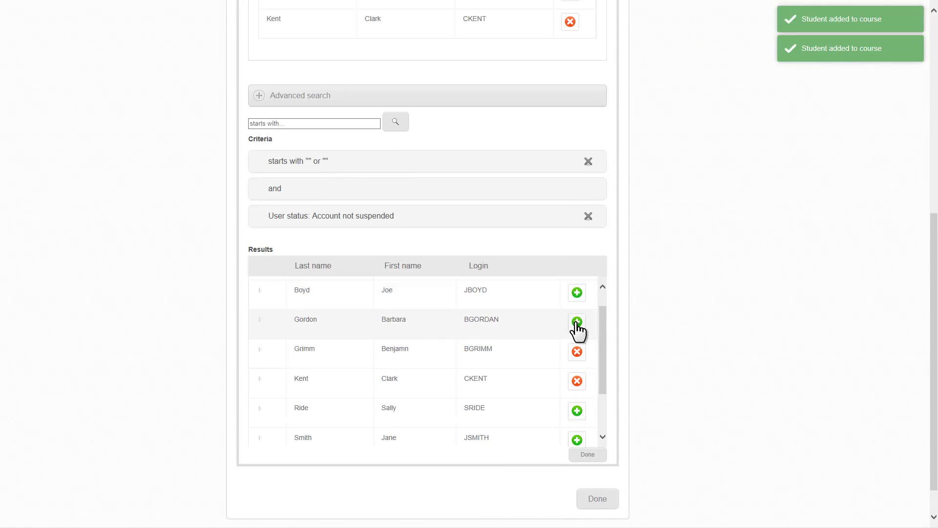
pyautogui.click(576, 323)
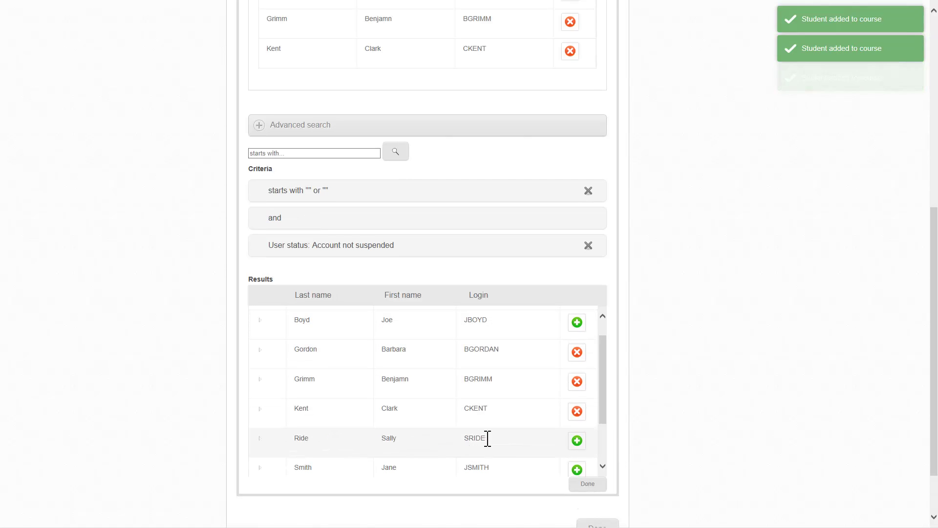
pyautogui.click(577, 441)
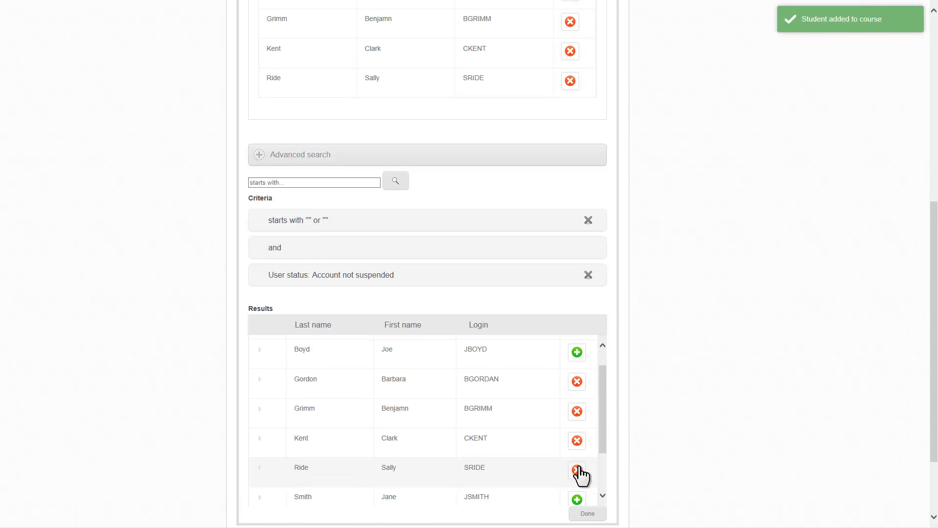
pyautogui.click(587, 514)
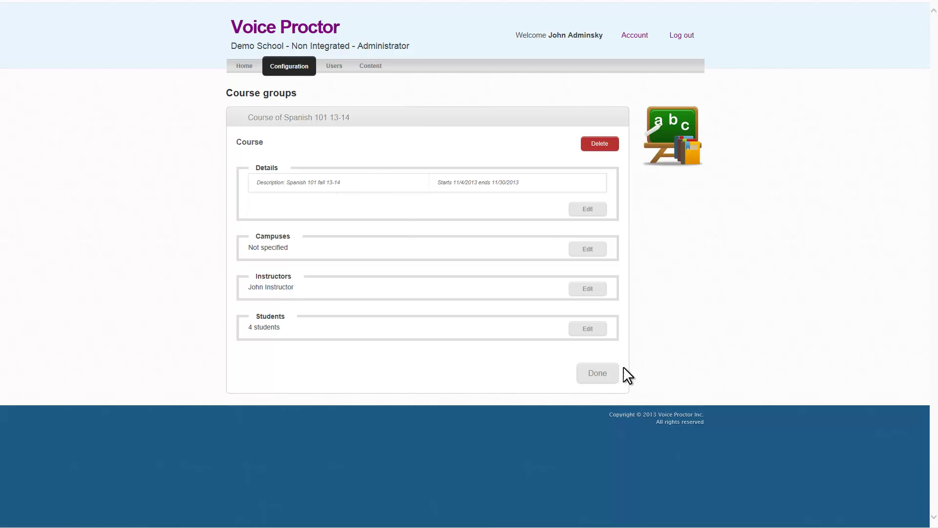
pyautogui.click(607, 375)
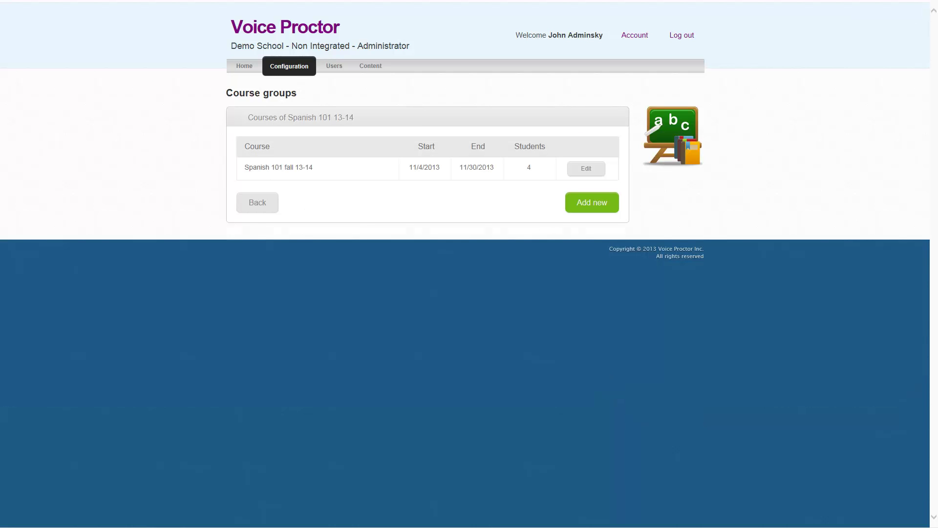